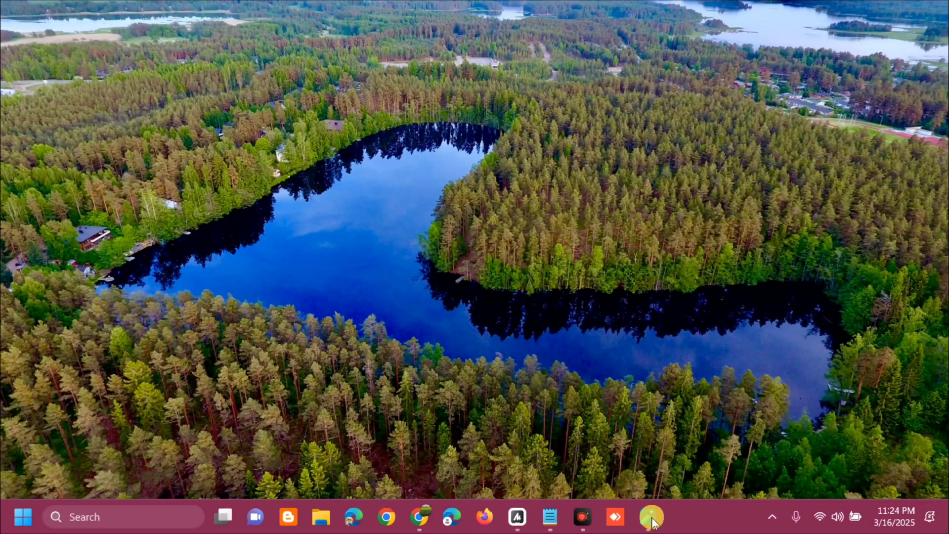
# Search Start for 'trouble' and run the Audio troubleshooter from the Other troubleshooters page
pyautogui.click(19, 516)
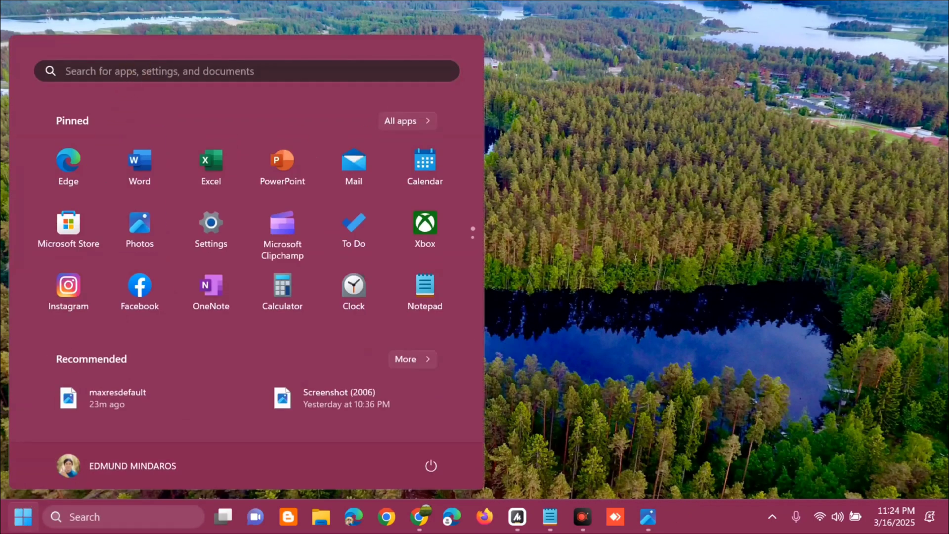
pyautogui.click(138, 70)
pyautogui.write('trouble')
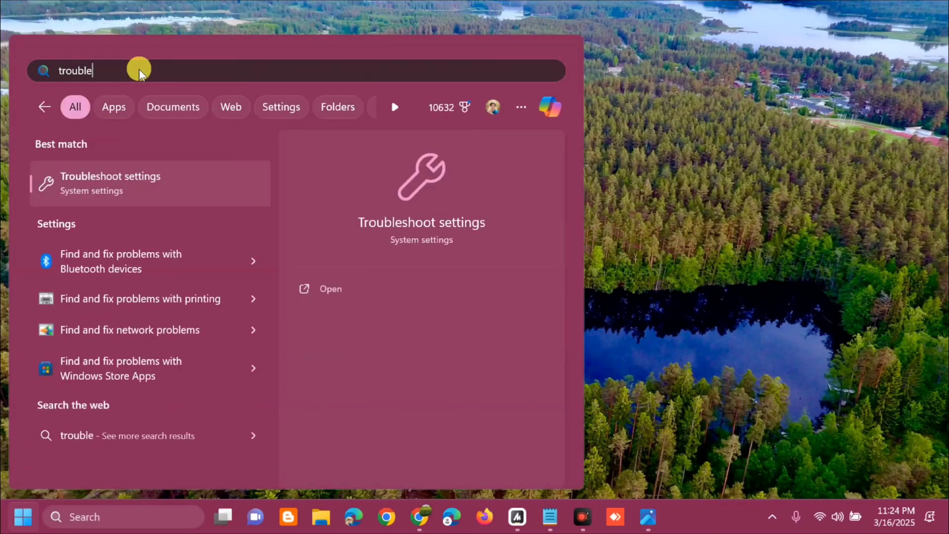
pyautogui.click(334, 289)
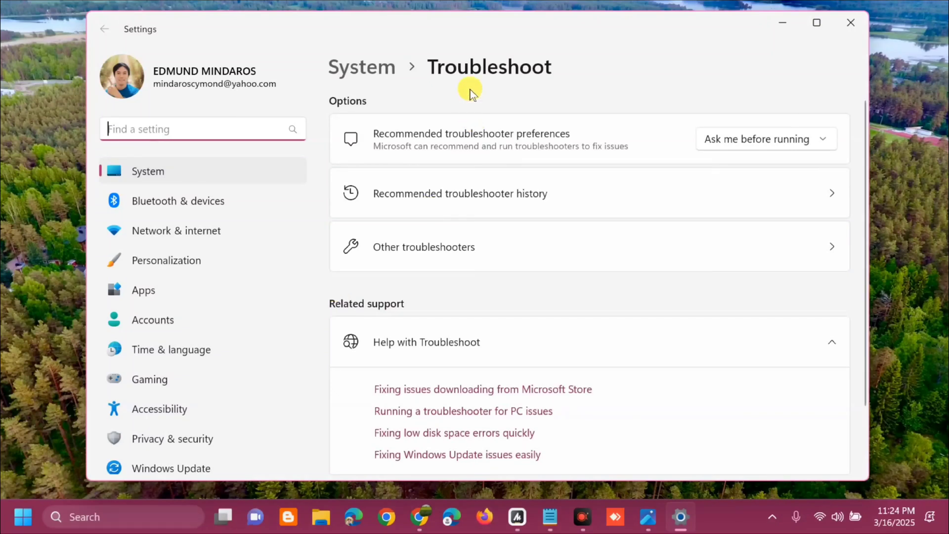
pyautogui.click(409, 250)
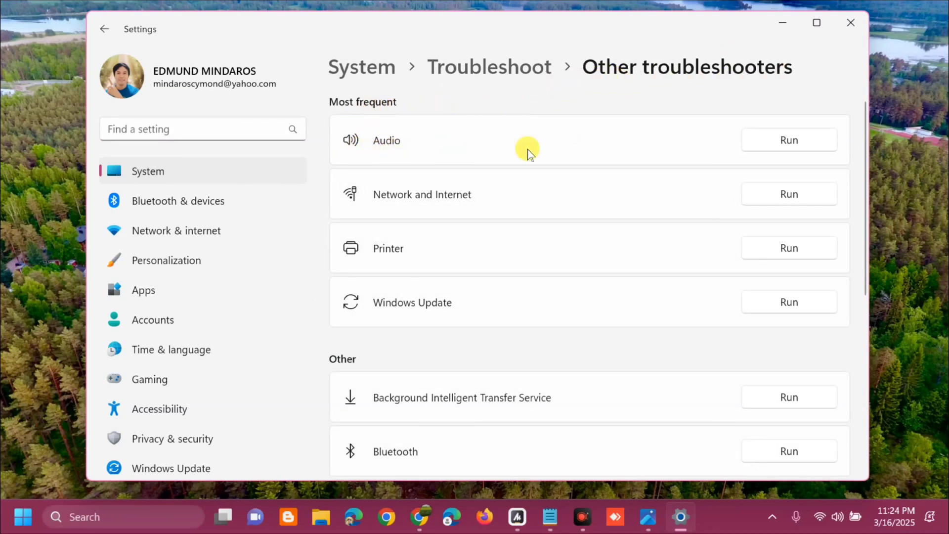
pyautogui.click(792, 143)
# Open the 'Fix sound or audio problems in Windows' article in Get Help, then close Get Help and Settings
pyautogui.click(792, 144)
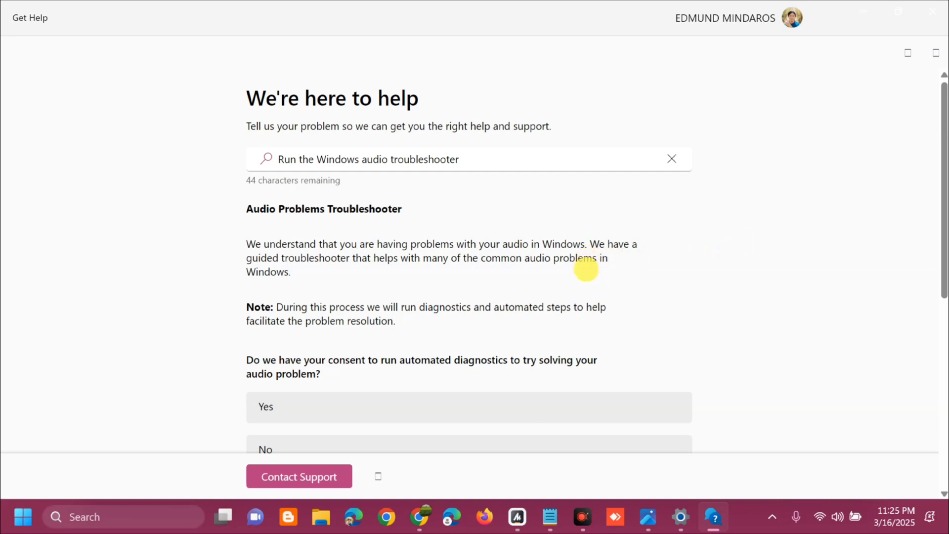
pyautogui.moveTo(944, 278); pyautogui.dragTo(914, 462)
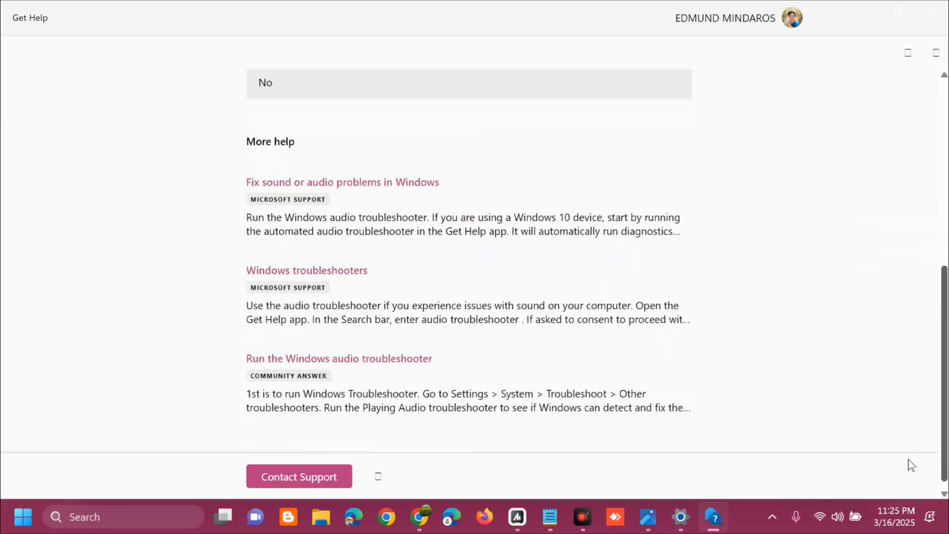
pyautogui.click(368, 180)
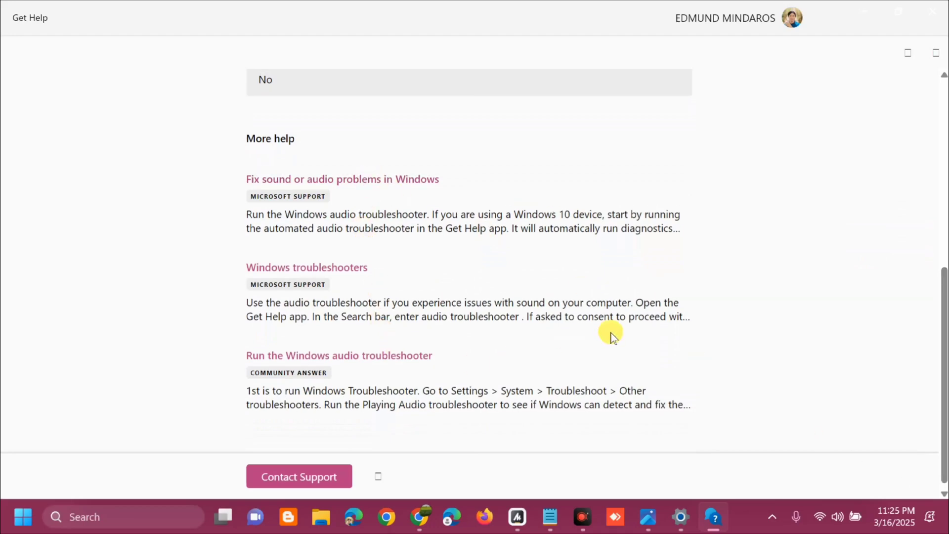
pyautogui.click(932, 11)
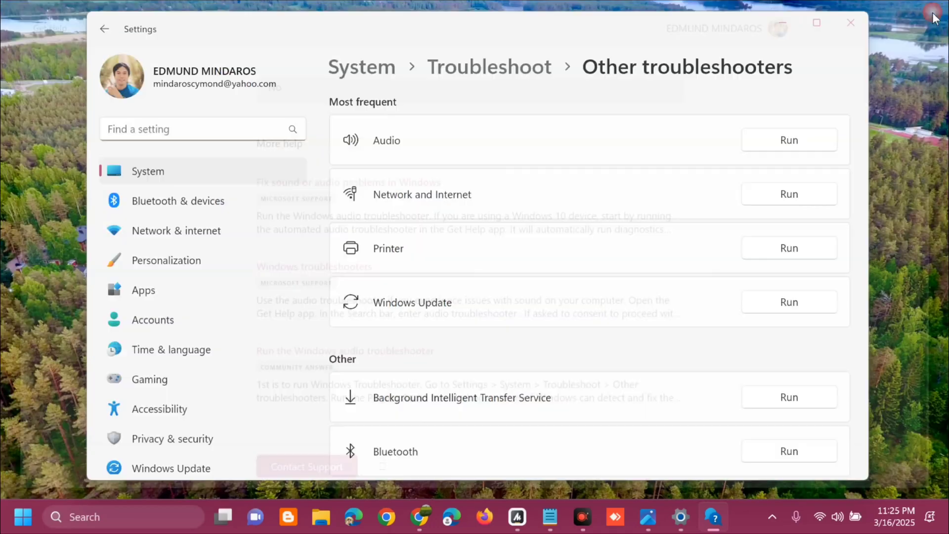
pyautogui.click(849, 25)
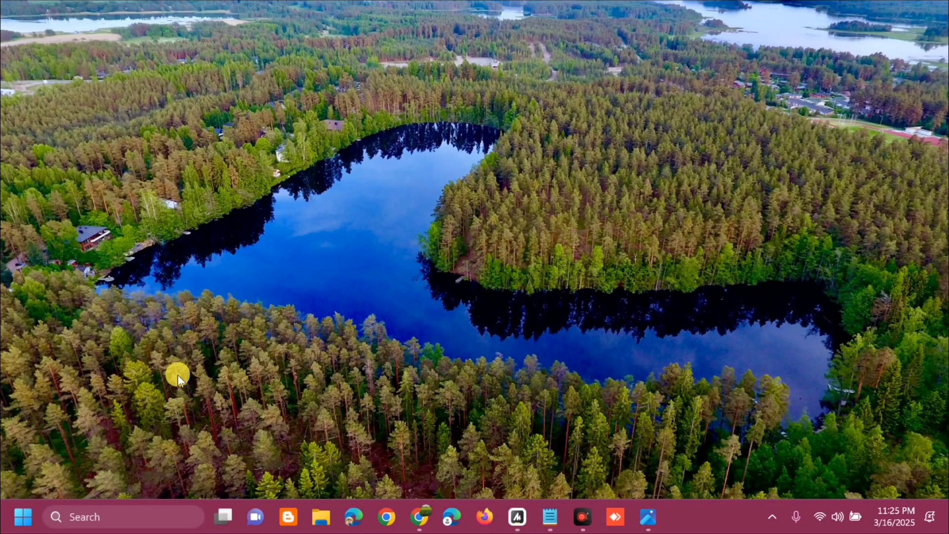
# Open Device Manager and inspect the Speakers (2- Realtek(R) Audio) device under Audio inputs and outputs
pyautogui.rightClick(23, 520)
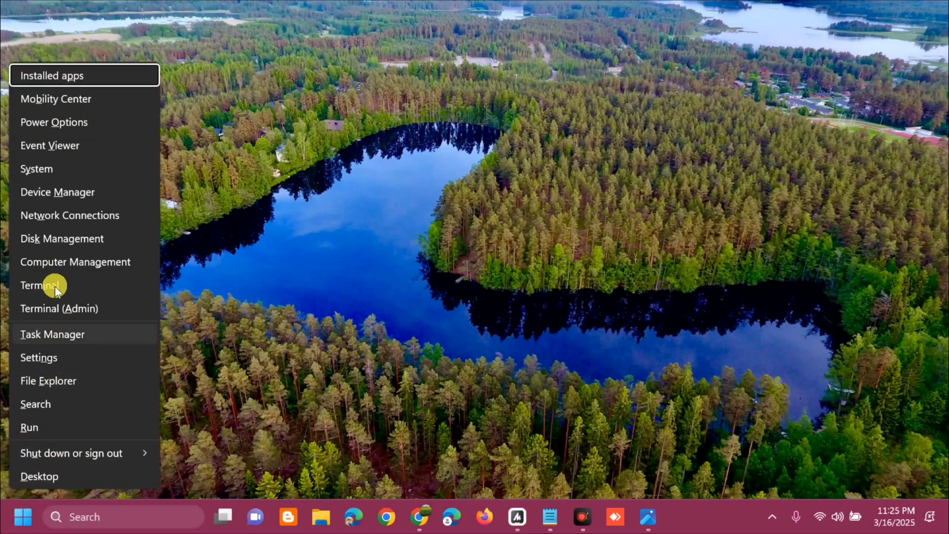
pyautogui.click(60, 194)
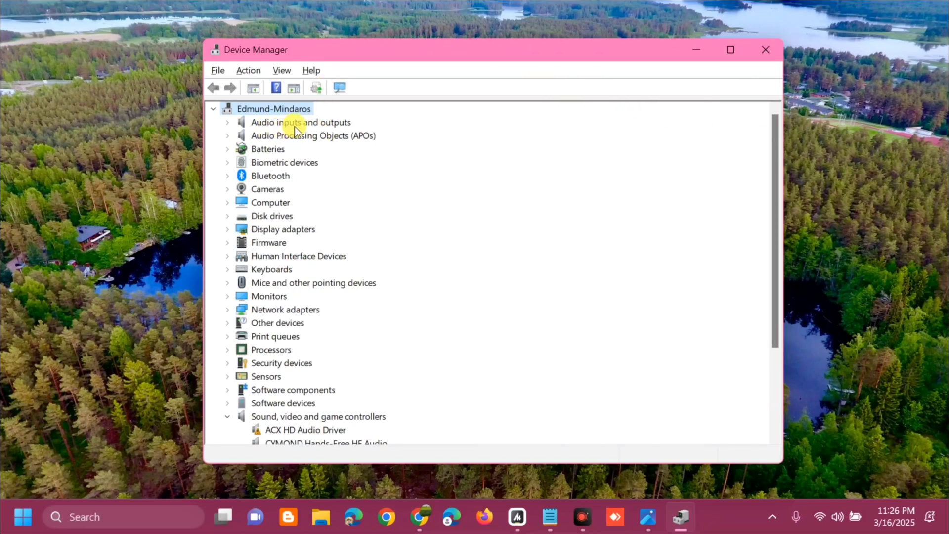
pyautogui.click(227, 125)
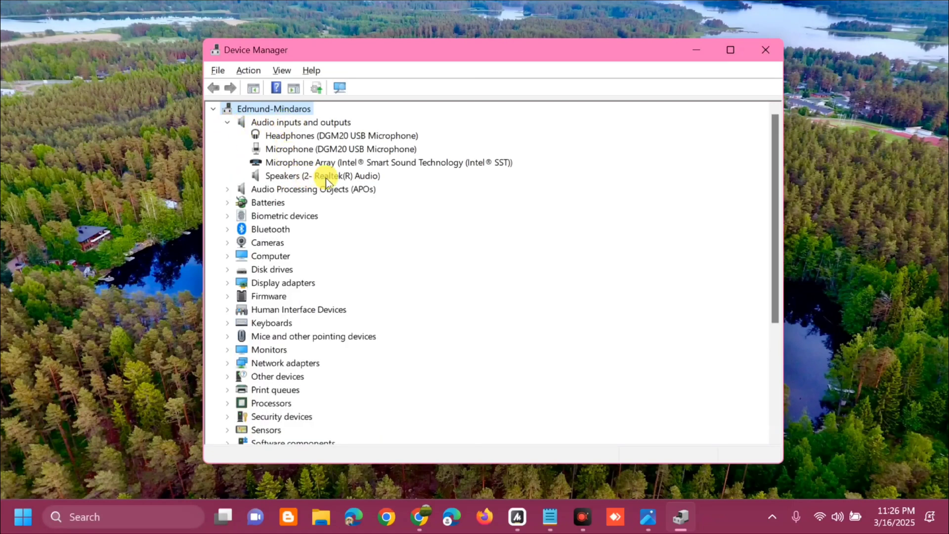
pyautogui.click(375, 180)
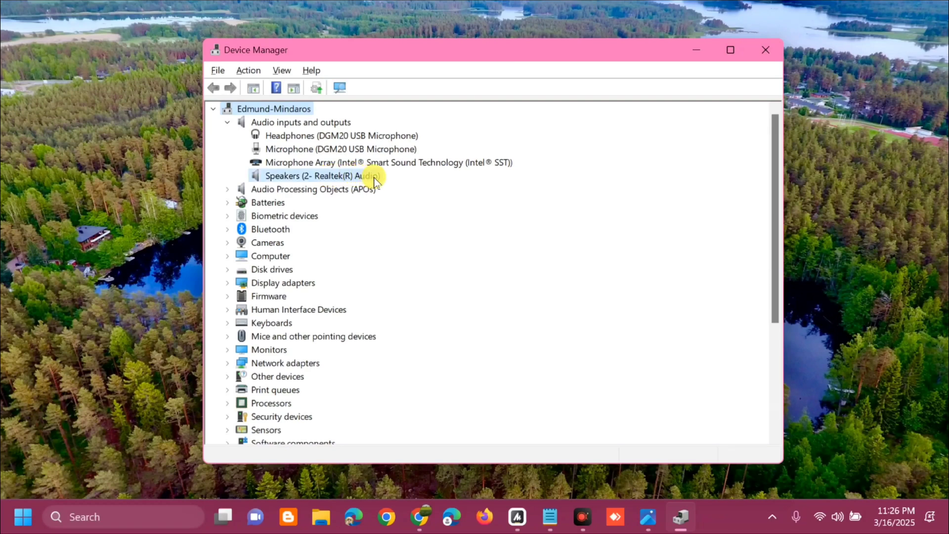
pyautogui.rightClick(375, 180)
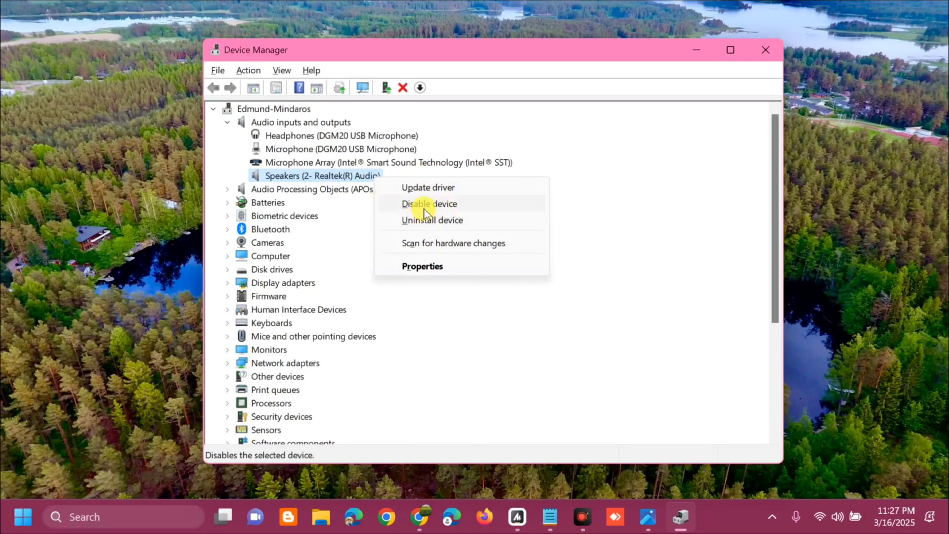
pyautogui.click(778, 239)
pyautogui.moveTo(778, 240); pyautogui.dragTo(758, 354)
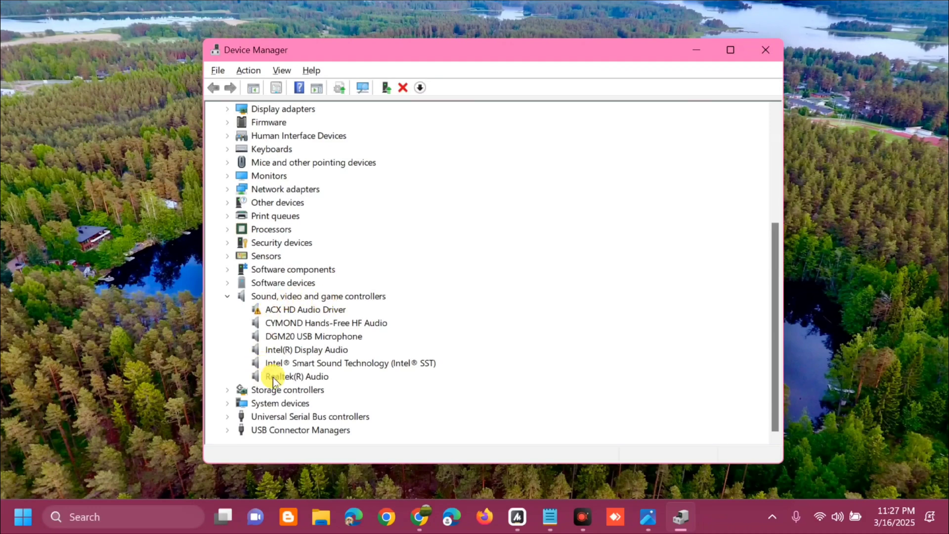
# Check the Realtek(R) Audio controller's driver options without changing anything, then close Device Manager
pyautogui.click(324, 377)
pyautogui.rightClick(324, 377)
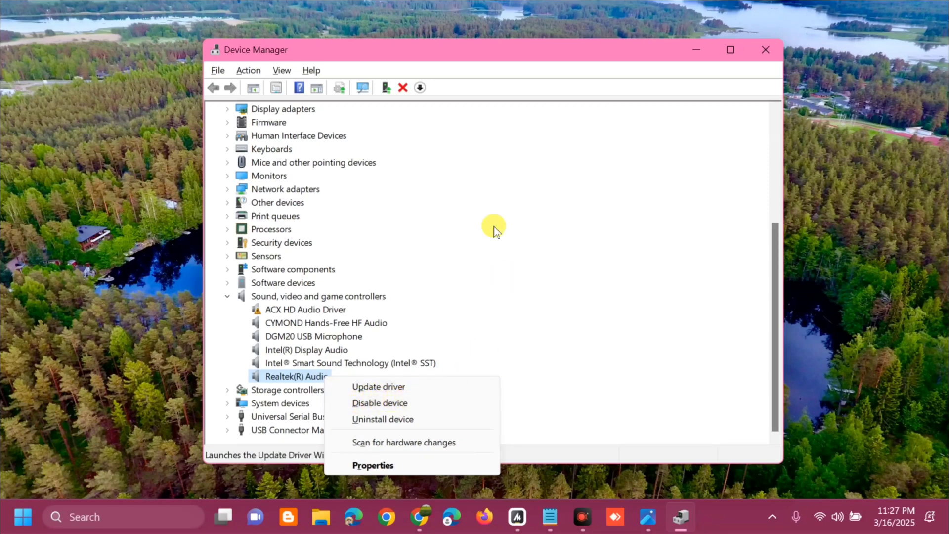
pyautogui.click(769, 58)
pyautogui.click(768, 50)
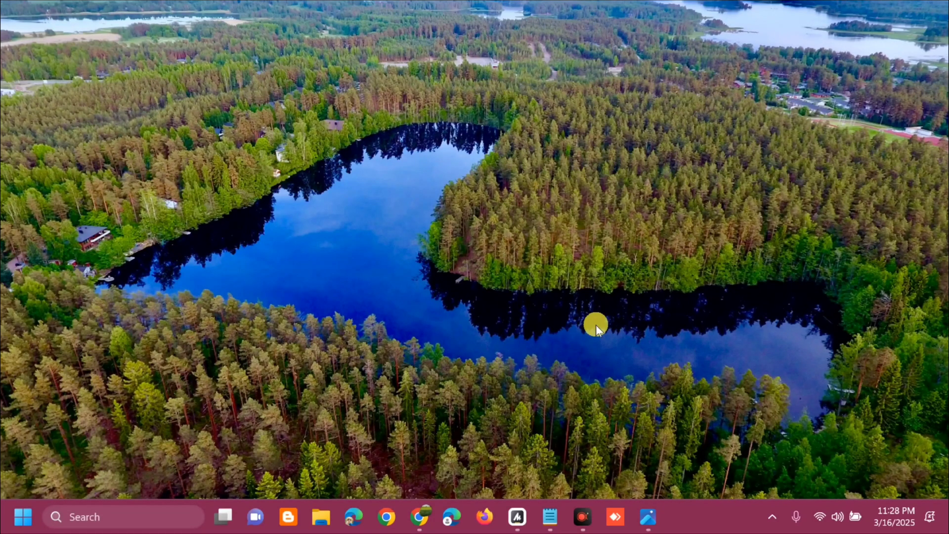
# Launch the Services console by running services.msc from the Run box
pyautogui.press('super+r')
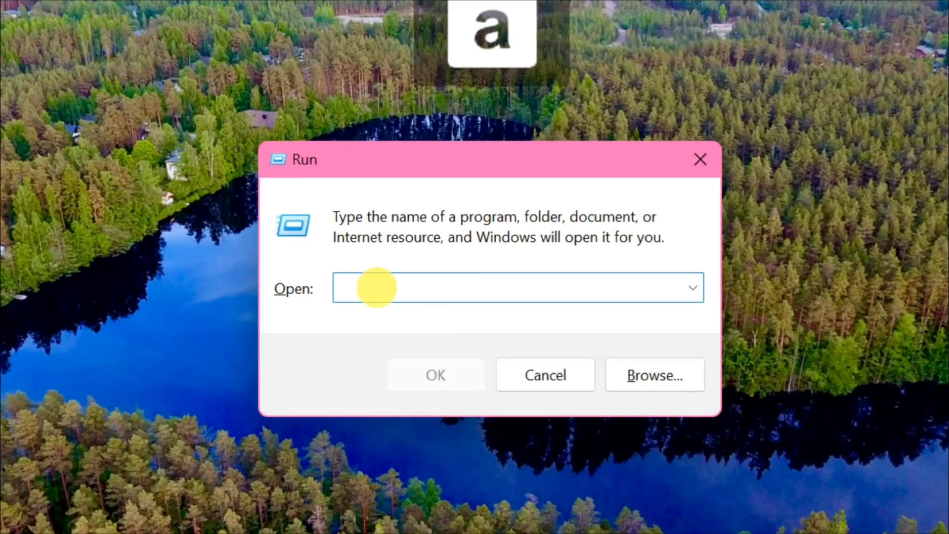
pyautogui.write('ser')
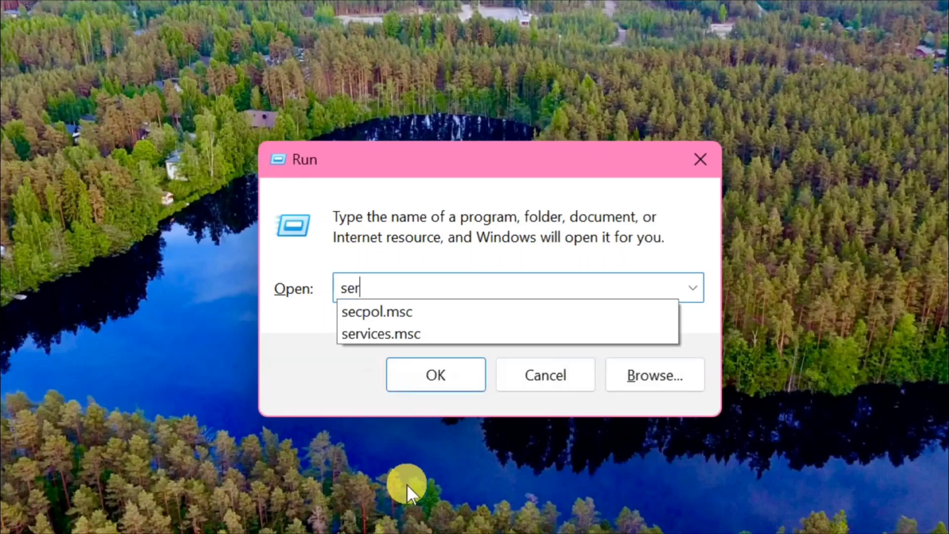
pyautogui.write('vices.msc')
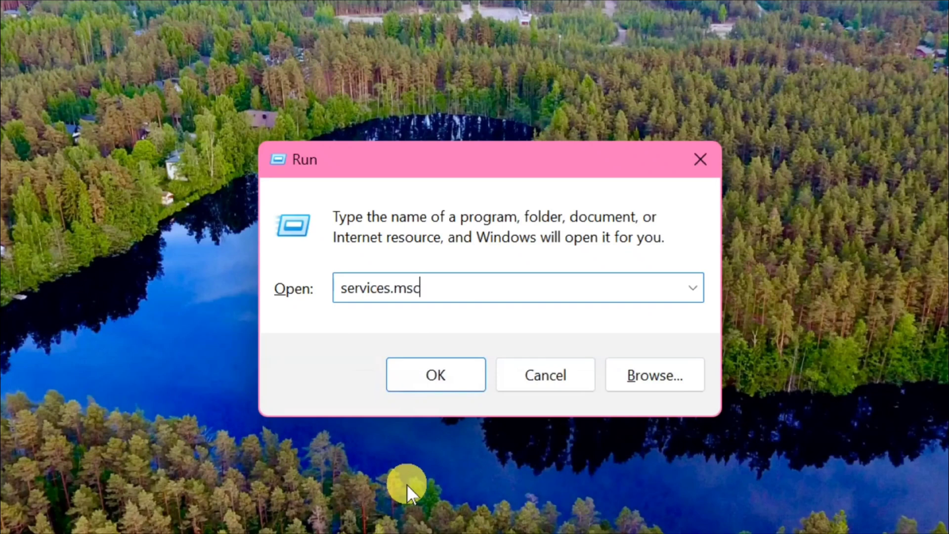
pyautogui.click(427, 380)
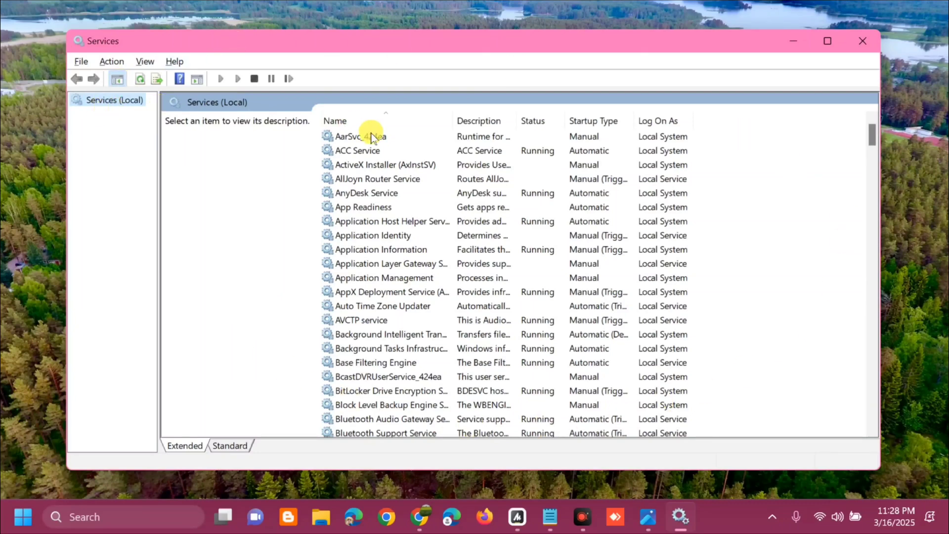
# Set the Windows Audio service's startup type to Automatic in its Properties and confirm
pyautogui.moveTo(870, 135); pyautogui.dragTo(837, 390)
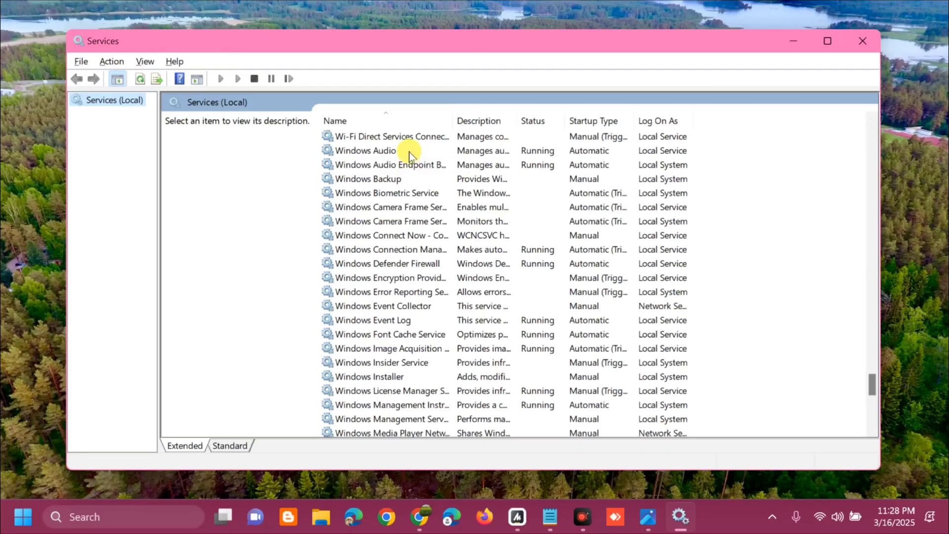
pyautogui.click(470, 153)
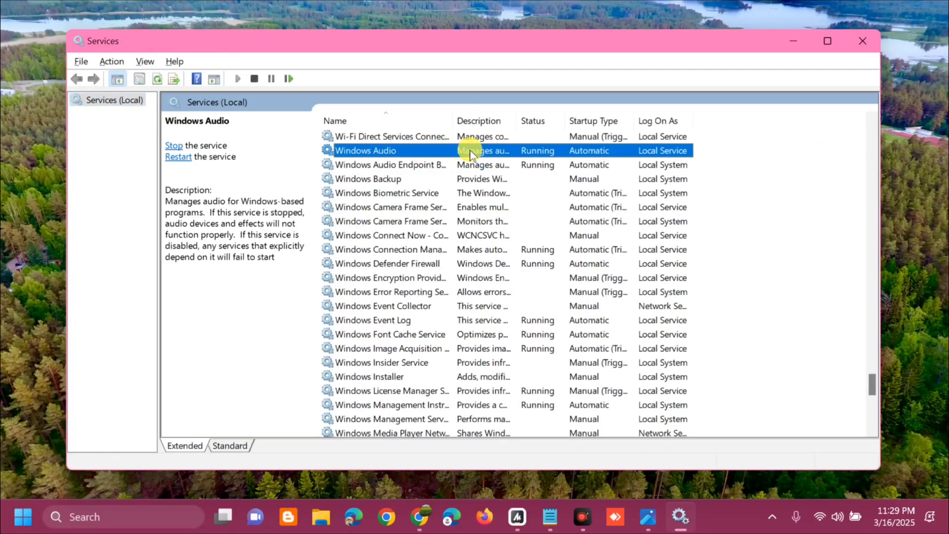
pyautogui.rightClick(471, 154)
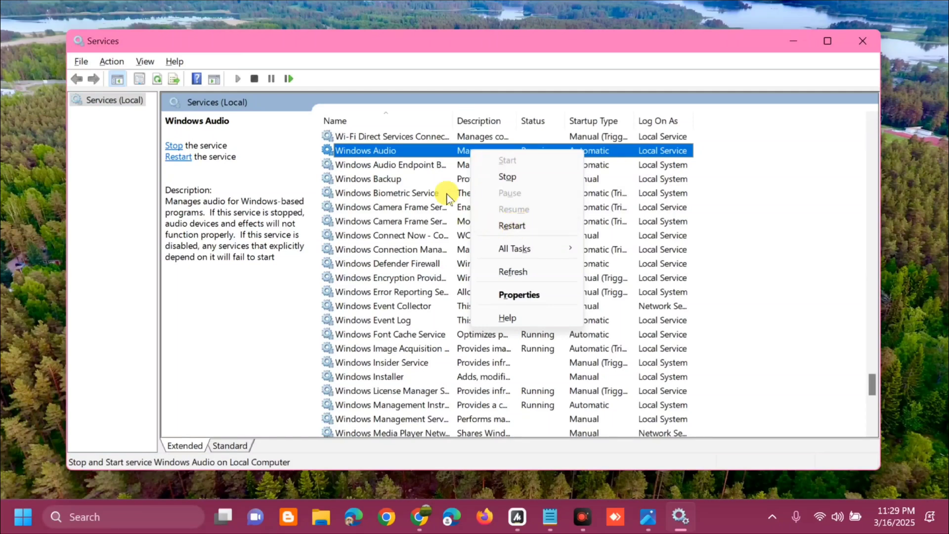
pyautogui.click(448, 154)
pyautogui.doubleClick(447, 155)
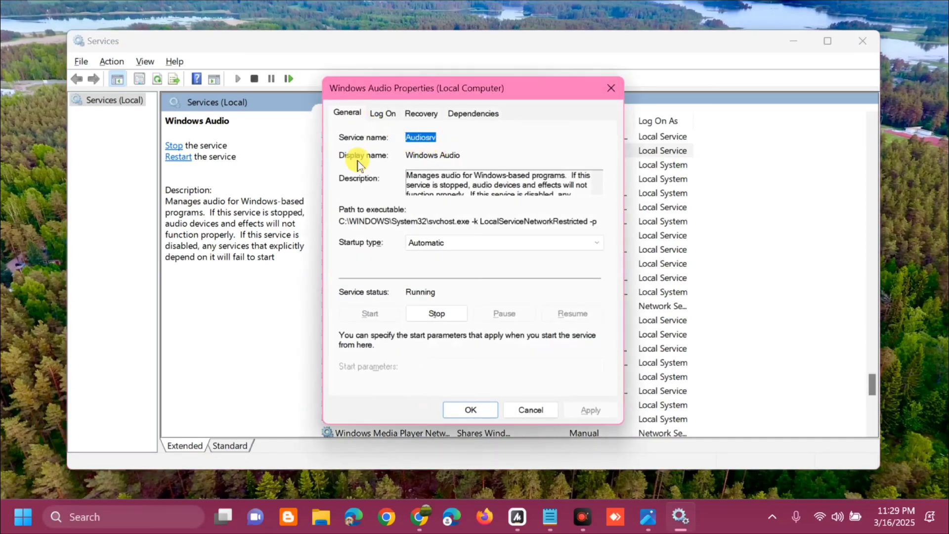
pyautogui.click(589, 246)
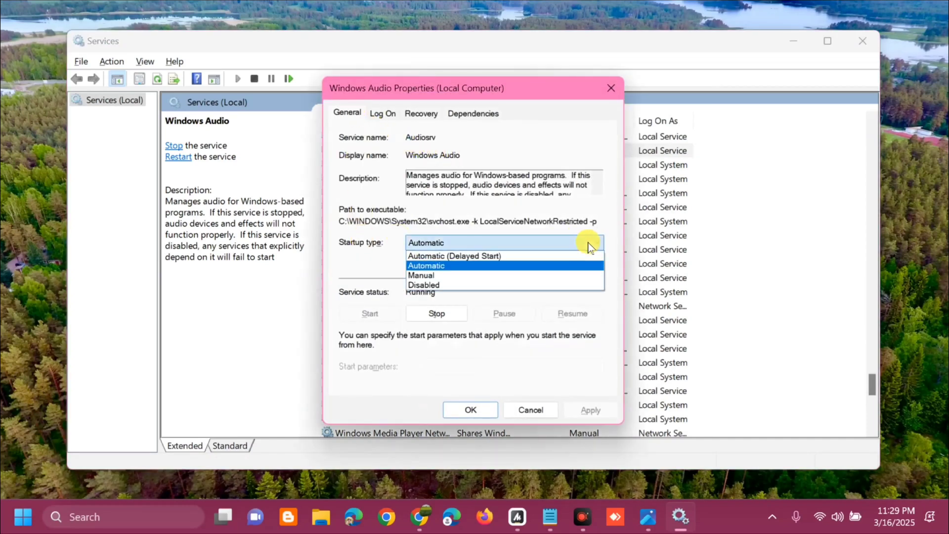
pyautogui.click(512, 267)
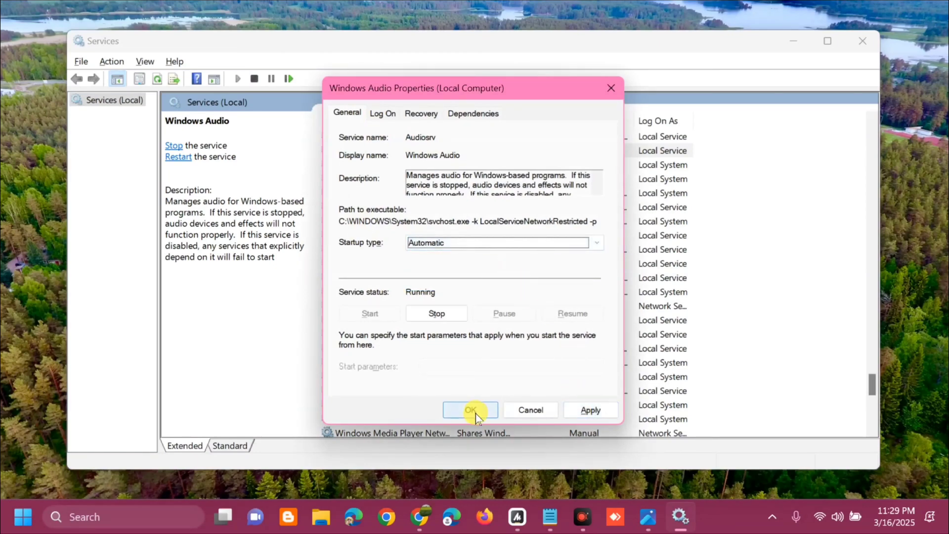
pyautogui.click(528, 412)
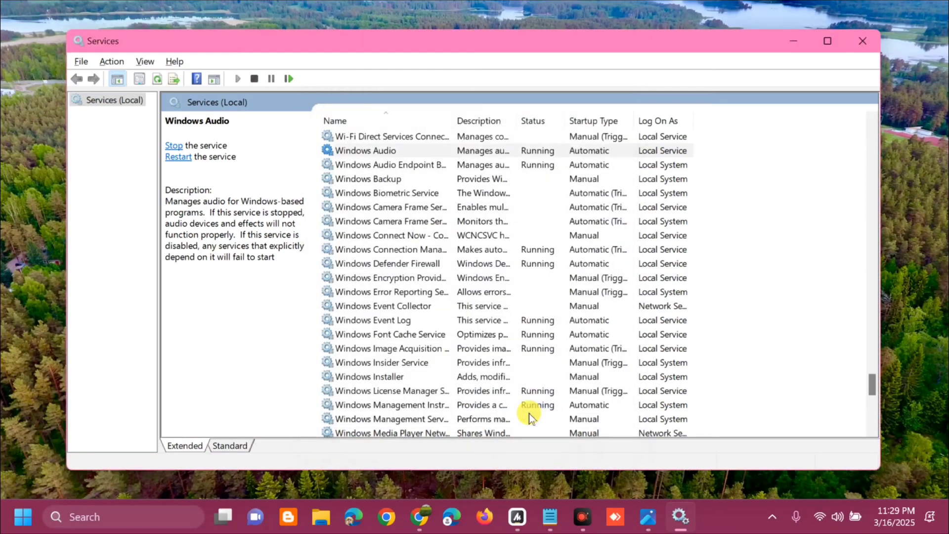
# Close Services and view the Restart option in the Start power menu without restarting
pyautogui.click(862, 42)
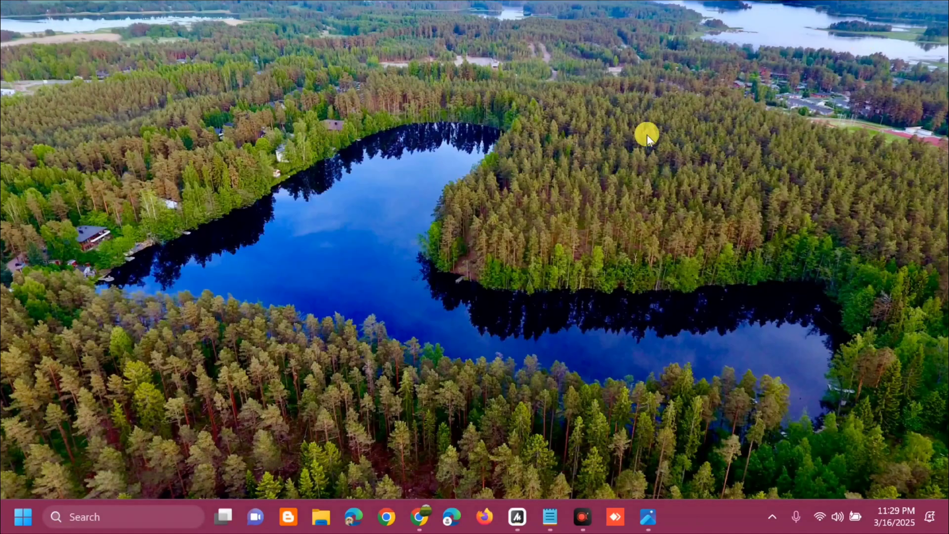
pyautogui.click(22, 517)
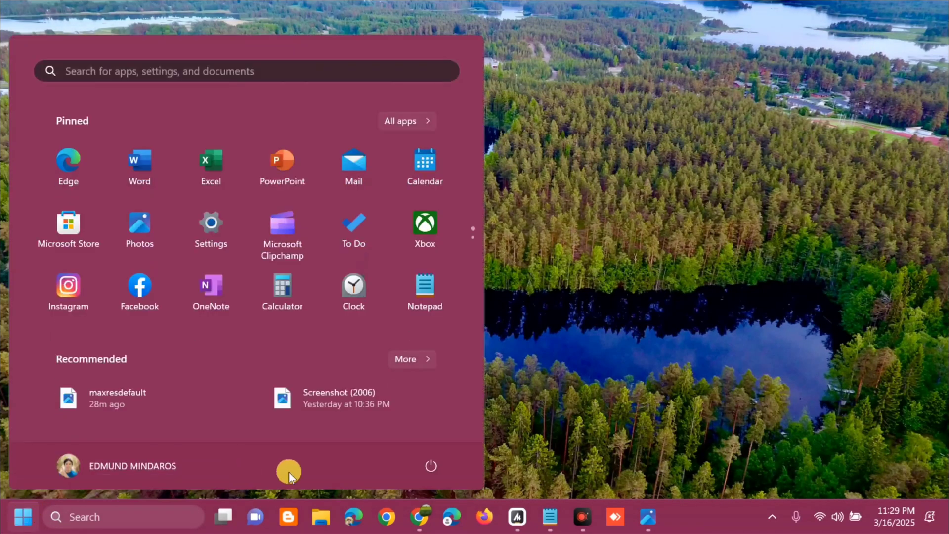
pyautogui.click(427, 467)
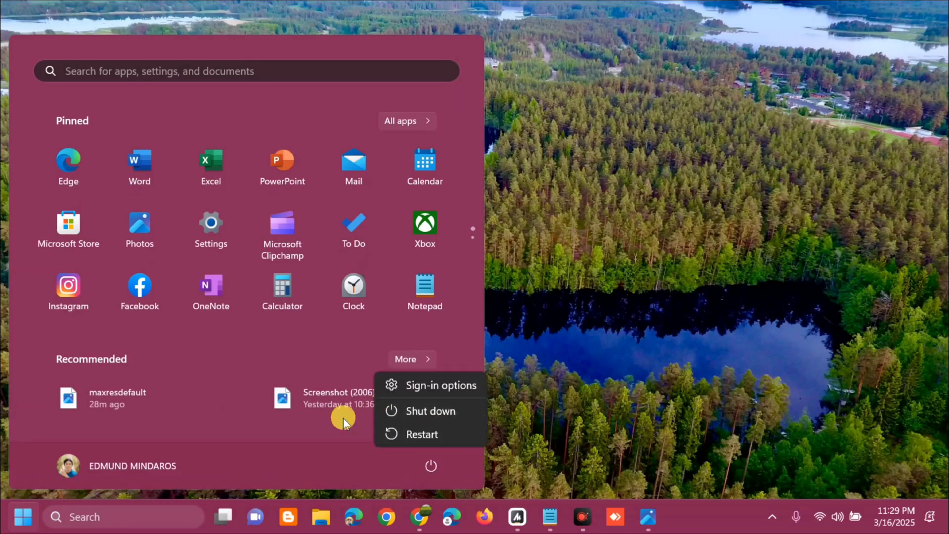
pyautogui.click(616, 362)
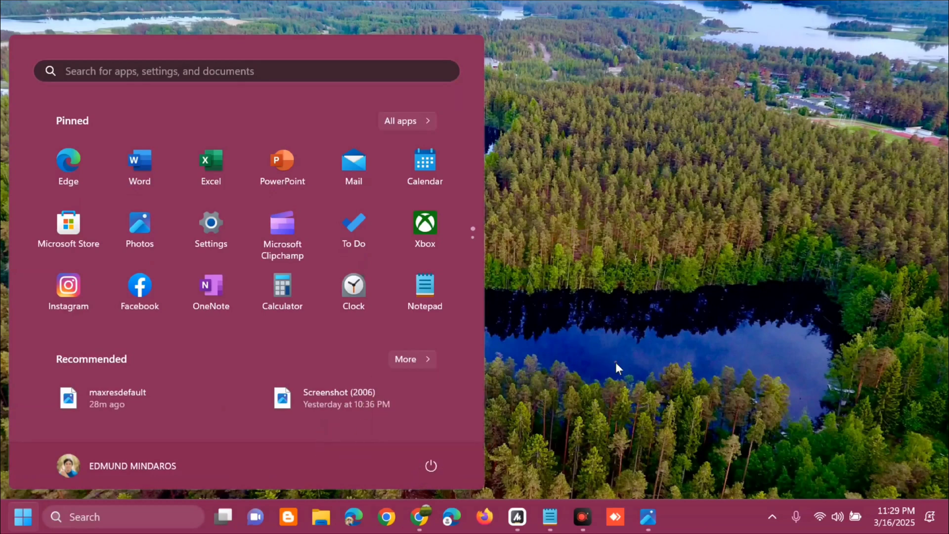
pyautogui.click(615, 362)
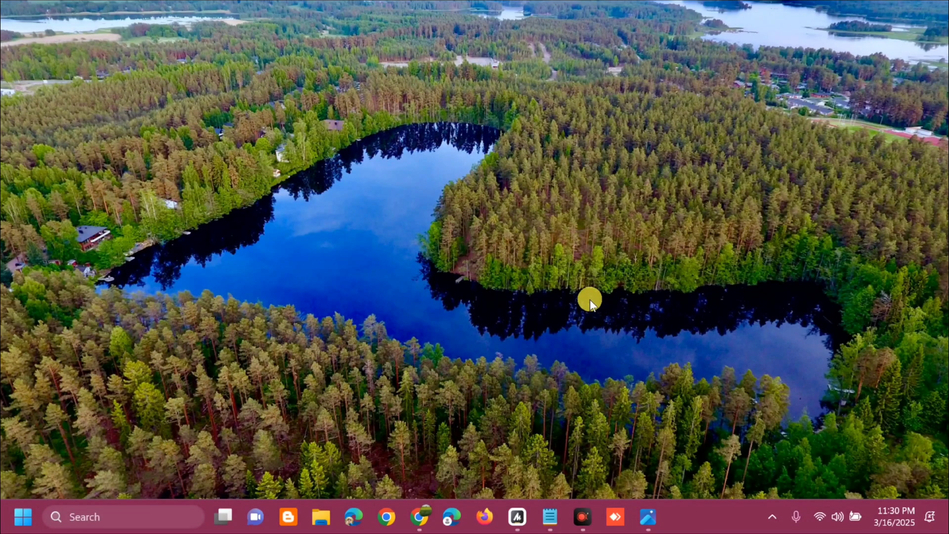